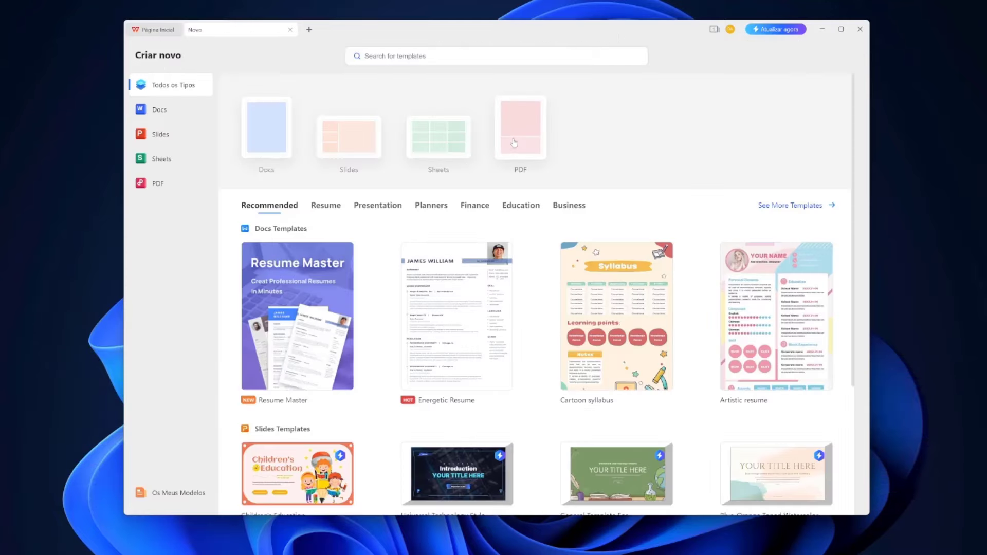
Browse the new-document templates for slides and sheets, and download the Budget report summary template.
click(510, 140)
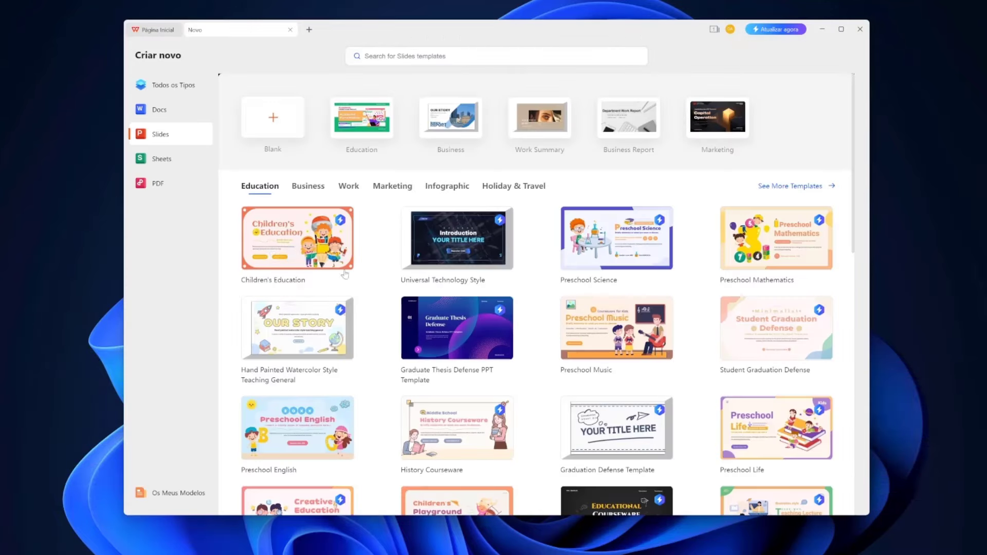
scroll(272, 254, down, 1)
click(328, 401)
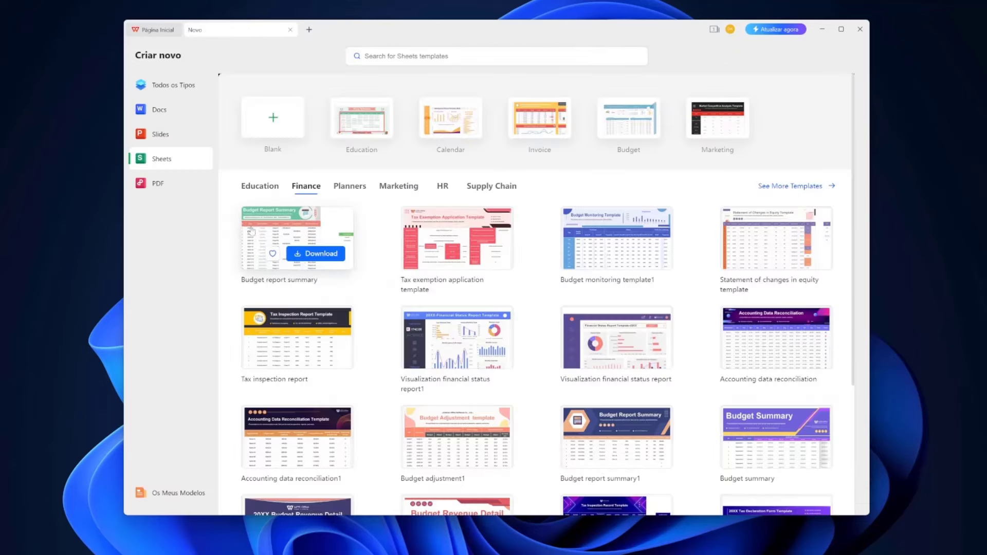
click(308, 254)
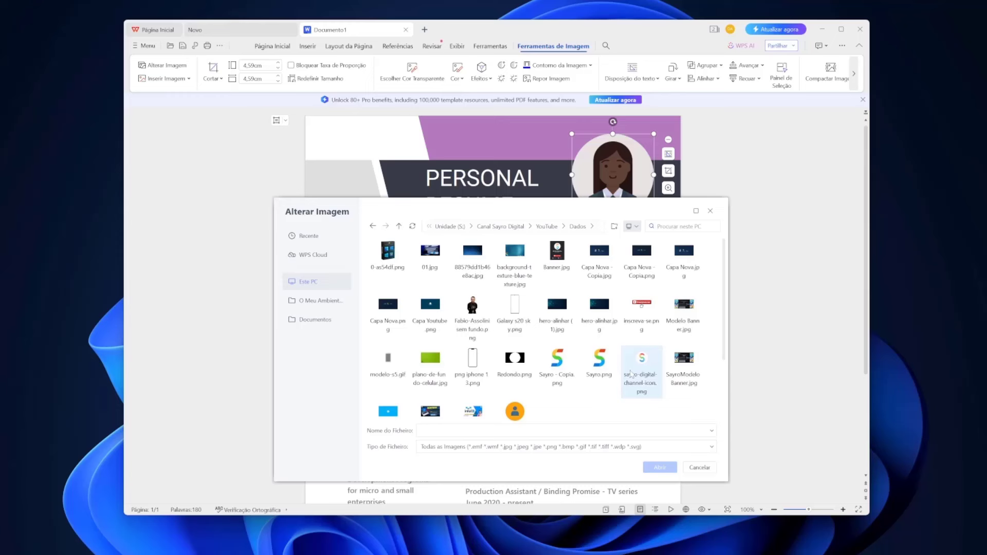
Replace the portrait in the personal resume document with sayro-digital-channel-icon.png.
double_click(632, 375)
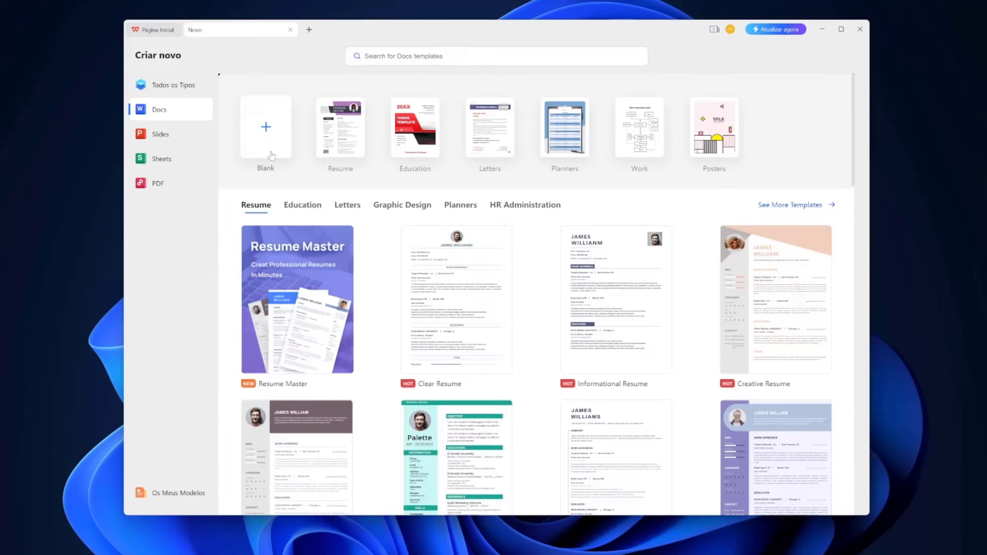
Create a blank text document and enter the AI request "Crie para mim uma redação com tema sobre aquecimento global".
click(276, 152)
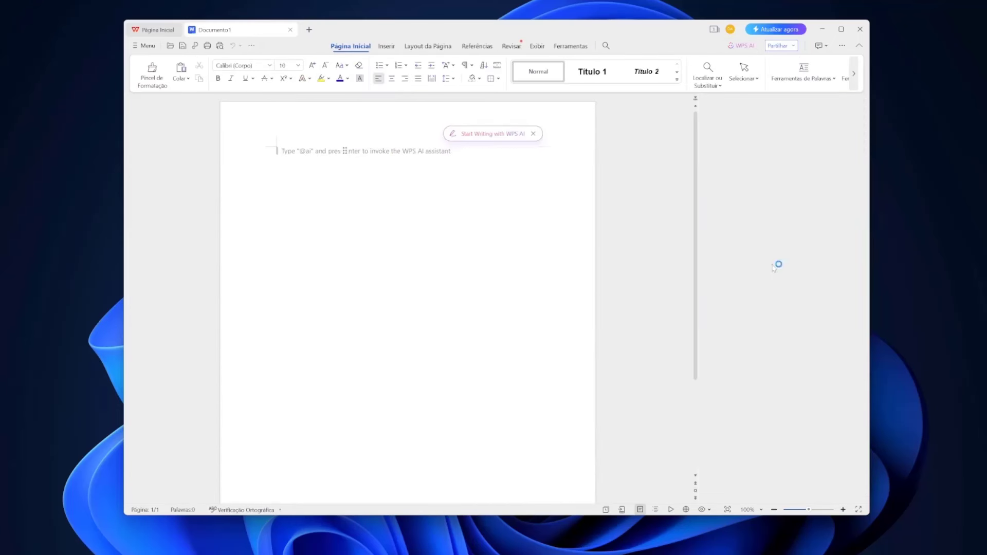
text(Crie para mim uma redação com tema sobre aquecimento global)
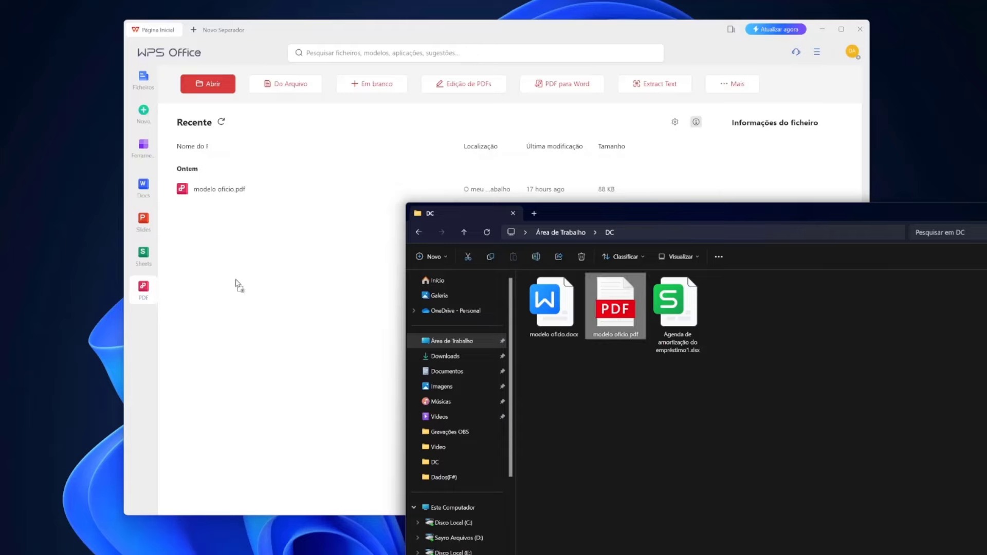
Look through the fill-and-sign, protection and utility tools offered for modelo oficio.pdf.
click(536, 46)
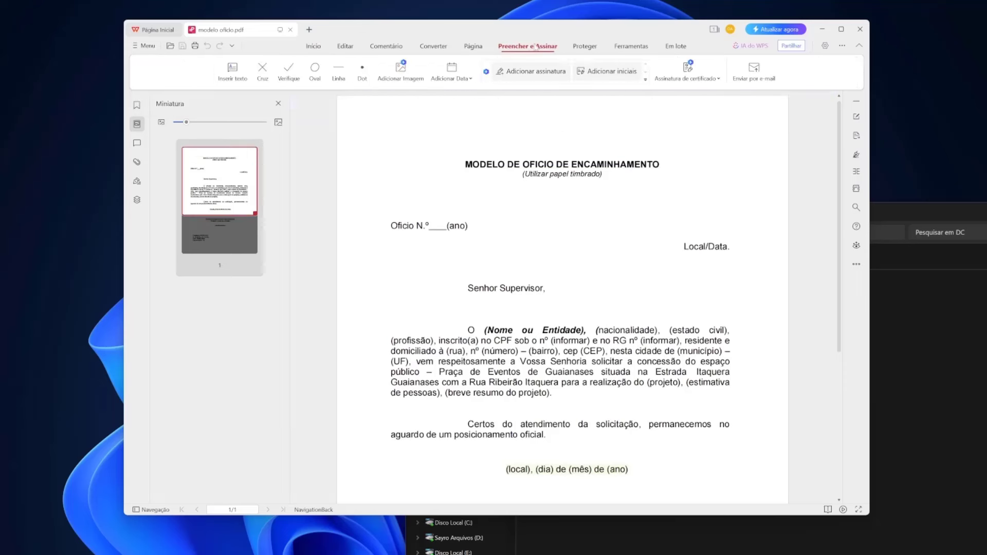
click(585, 46)
click(632, 47)
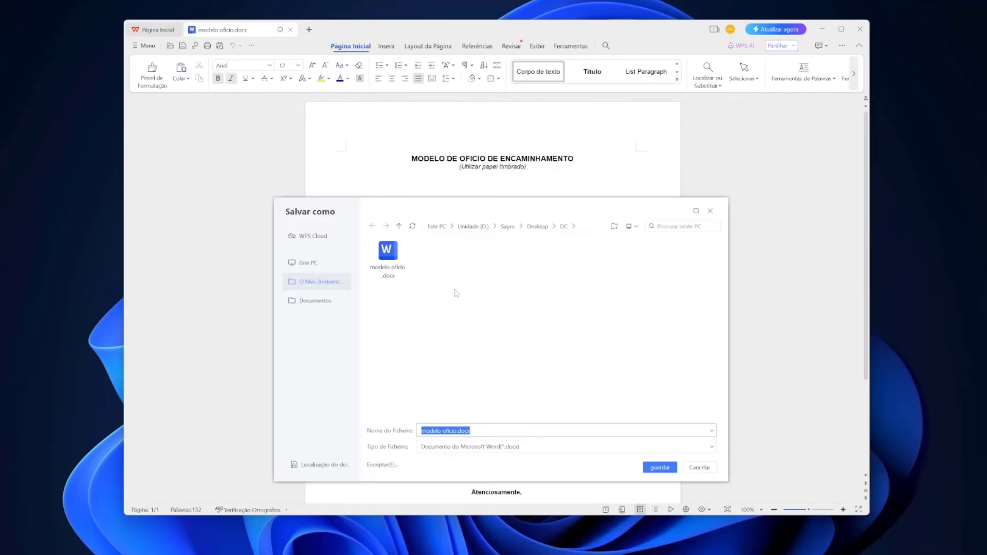
Review the file formats available for saving modelo oficio.docx, and cancel without saving.
click(494, 447)
scroll(565, 360, down, 3)
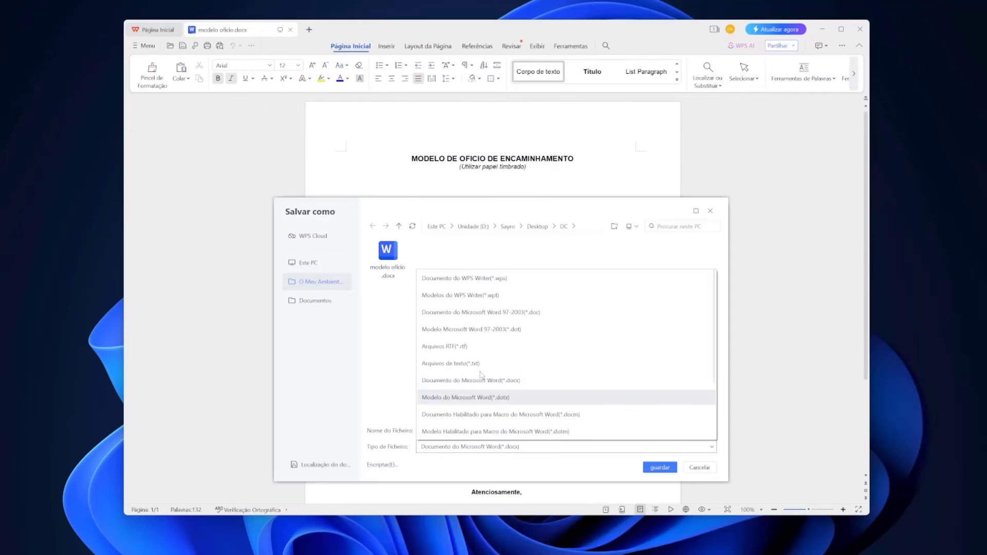
click(698, 470)
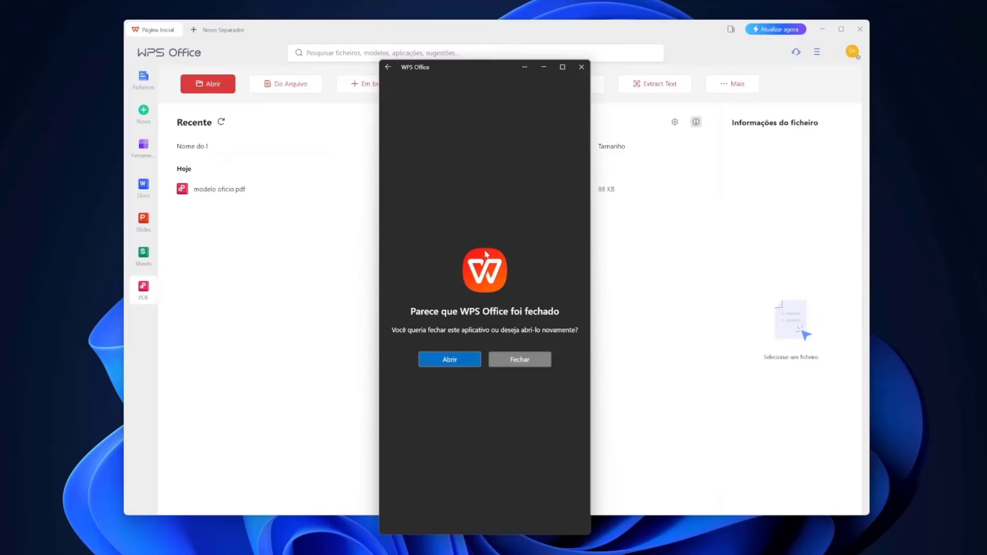
Reopen the closed WPS Office app in the mobile app window.
click(448, 357)
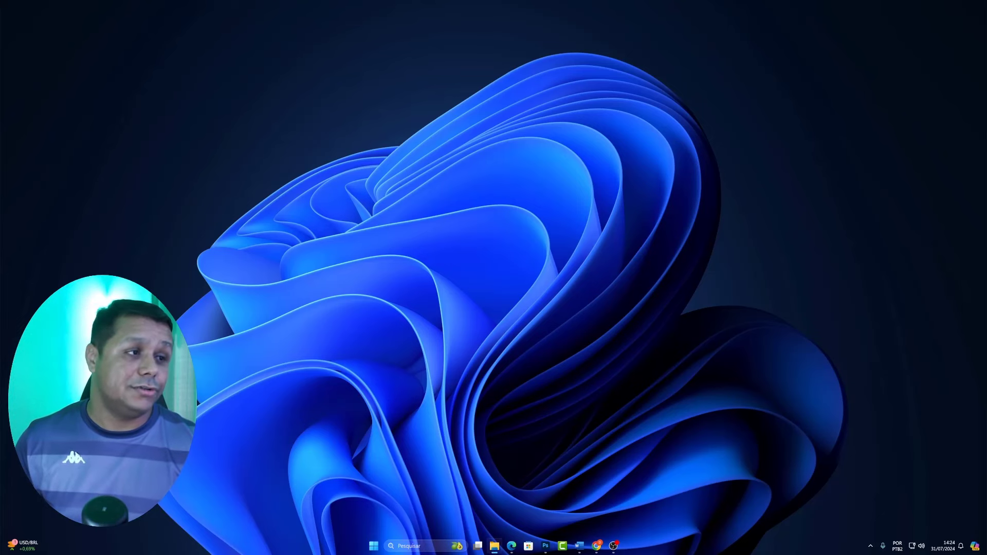
drag(706, 225, 604, 261)
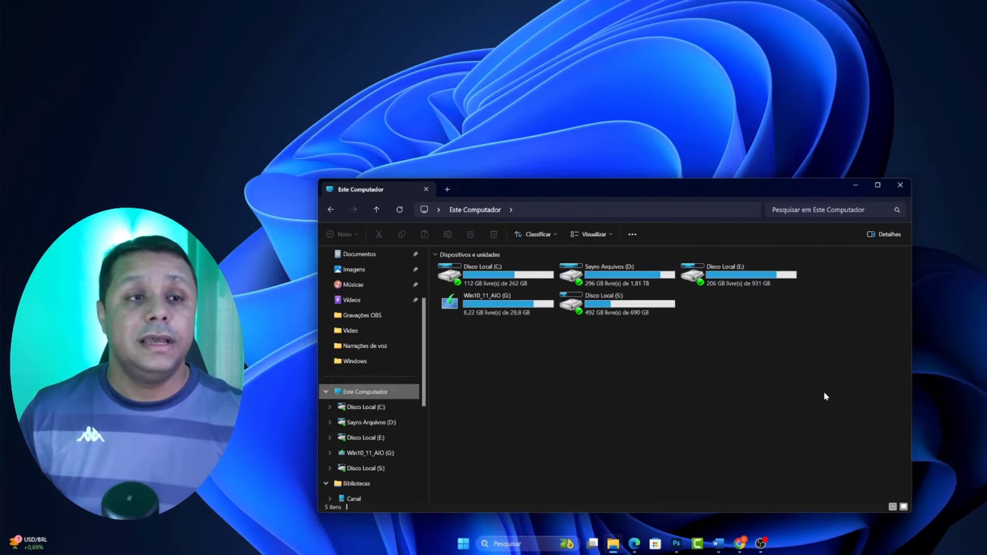
drag(665, 424, 467, 356)
drag(580, 308, 435, 261)
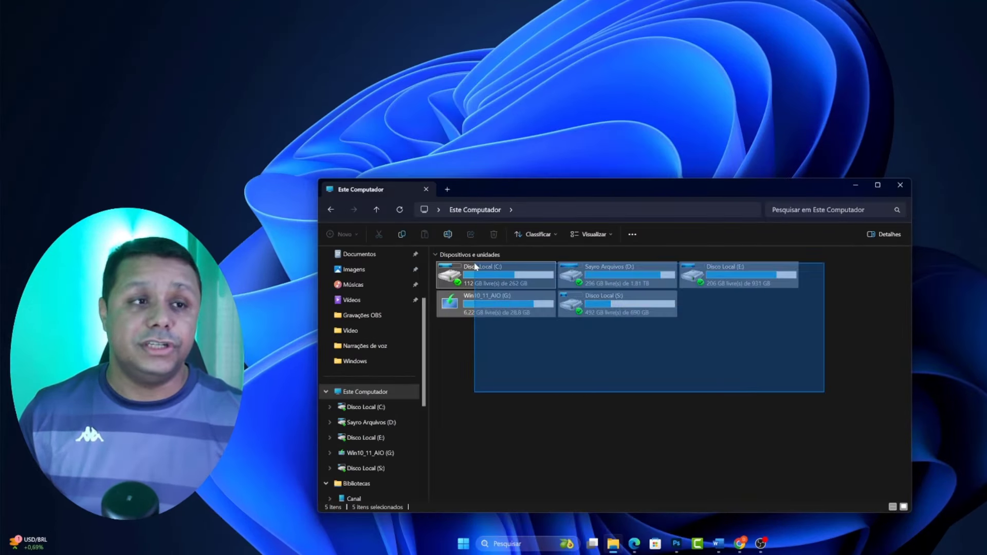
click(545, 391)
drag(537, 394, 495, 301)
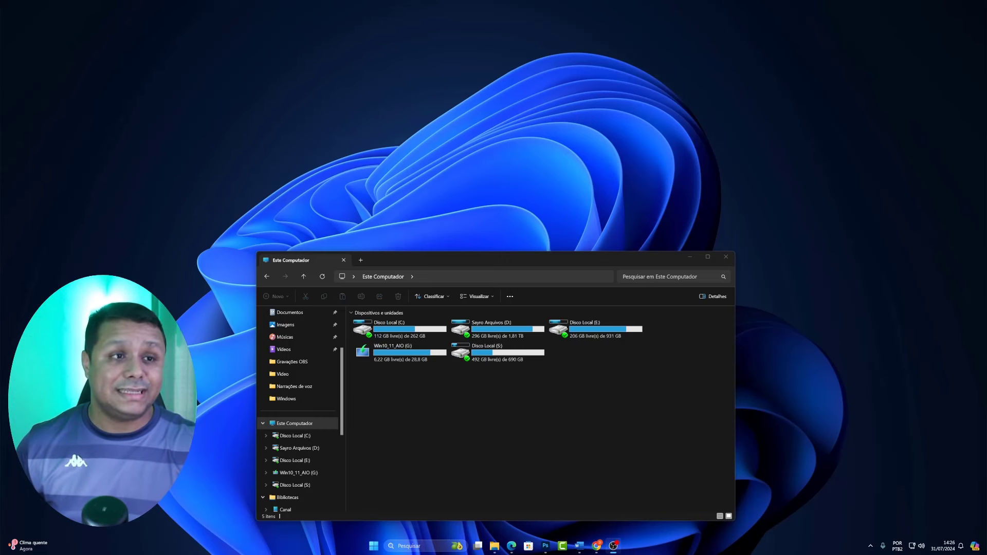
click(421, 362)
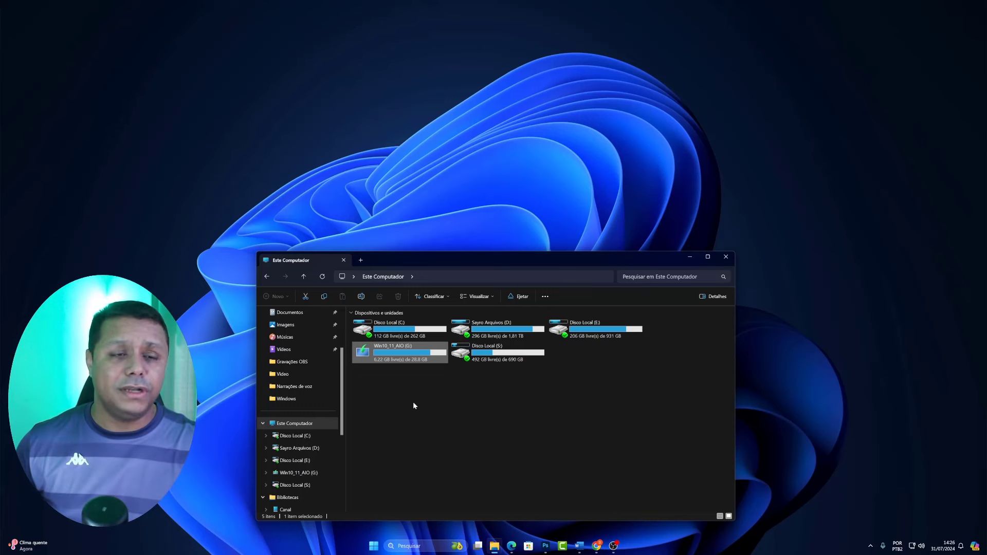
Copy the 26100.1301 ISO image from the convert_virtual folder inside AutoUUPDUMP on Disco Local (C:).
click(297, 436)
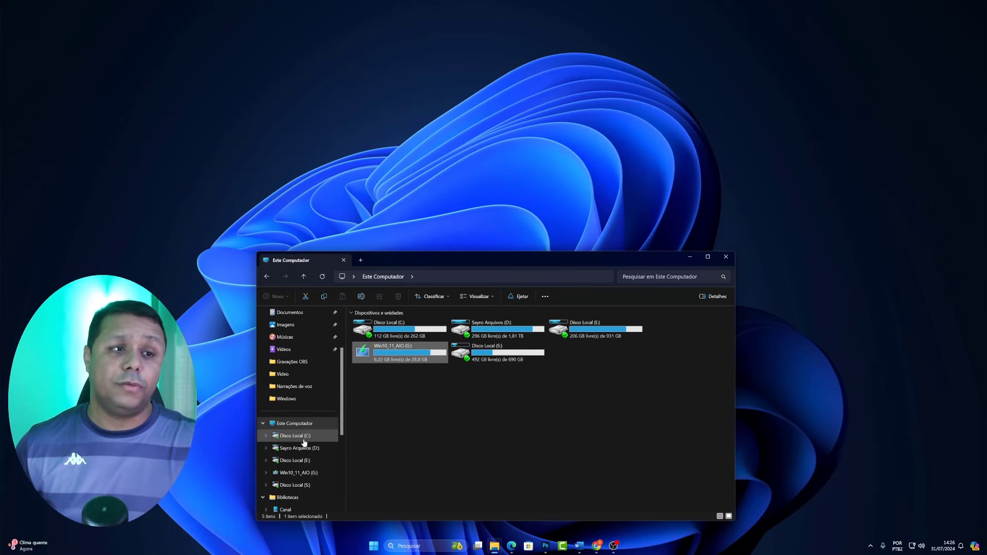
double_click(381, 347)
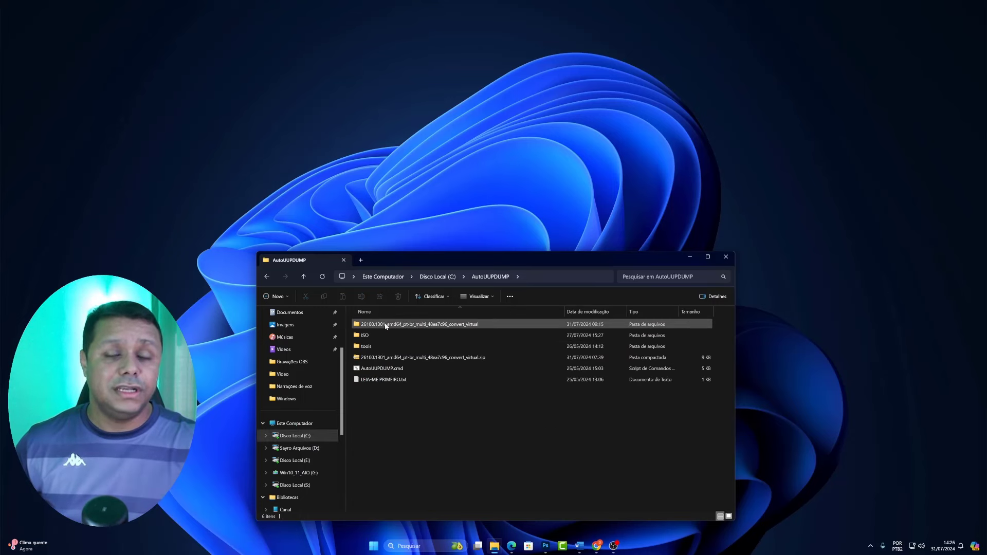
double_click(386, 325)
click(378, 370)
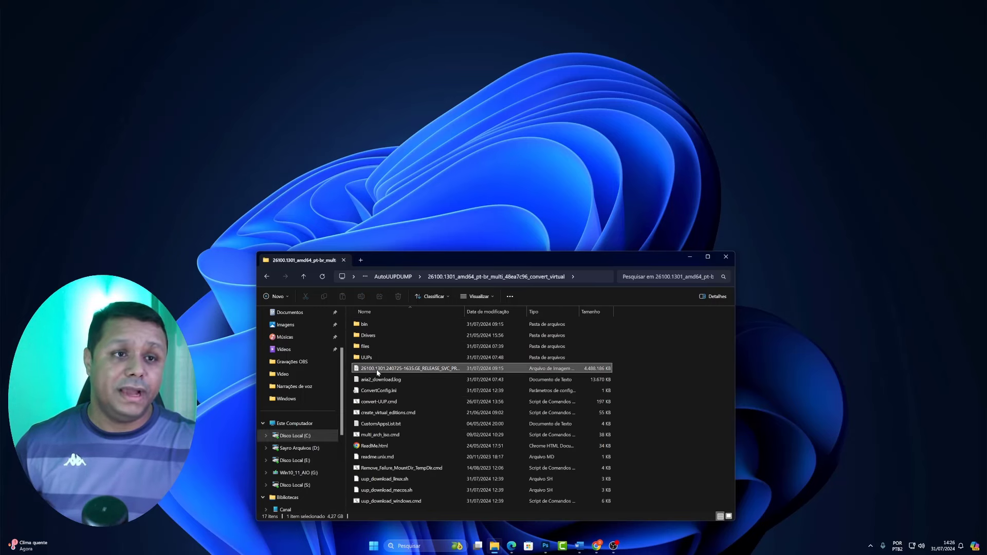
right_click(377, 371)
key(Escape)
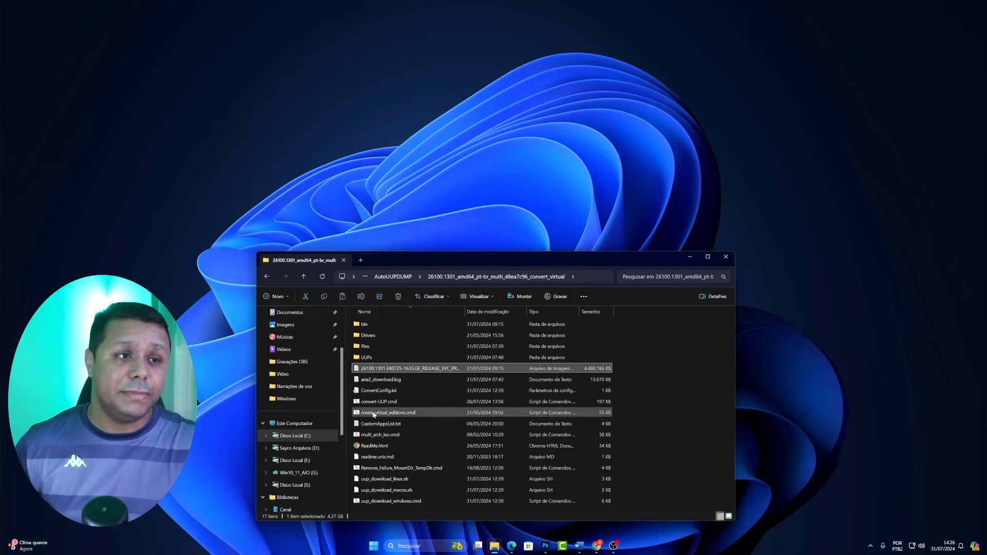
Paste the copied ISO image into the root of the Win10_11_AIO (G:) drive.
click(301, 472)
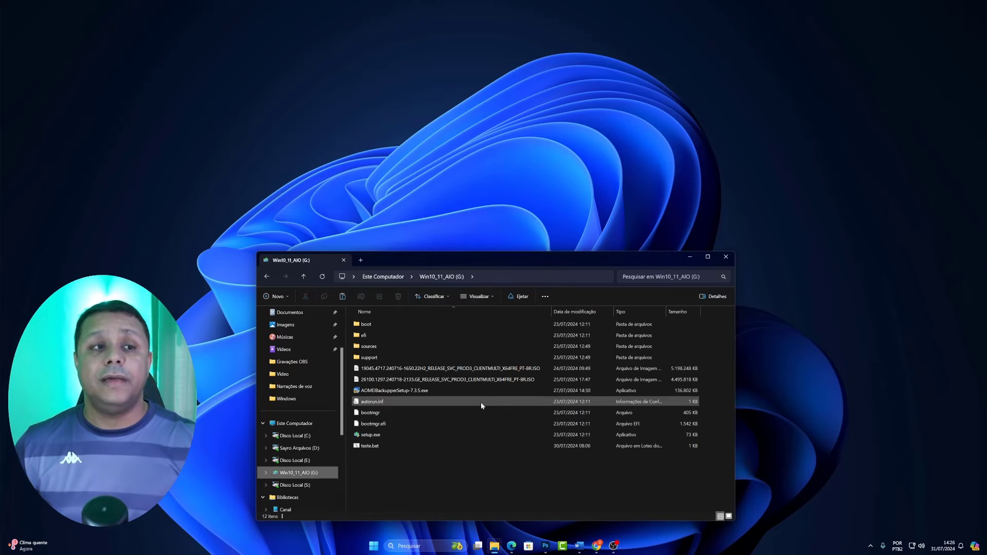
right_click(420, 469)
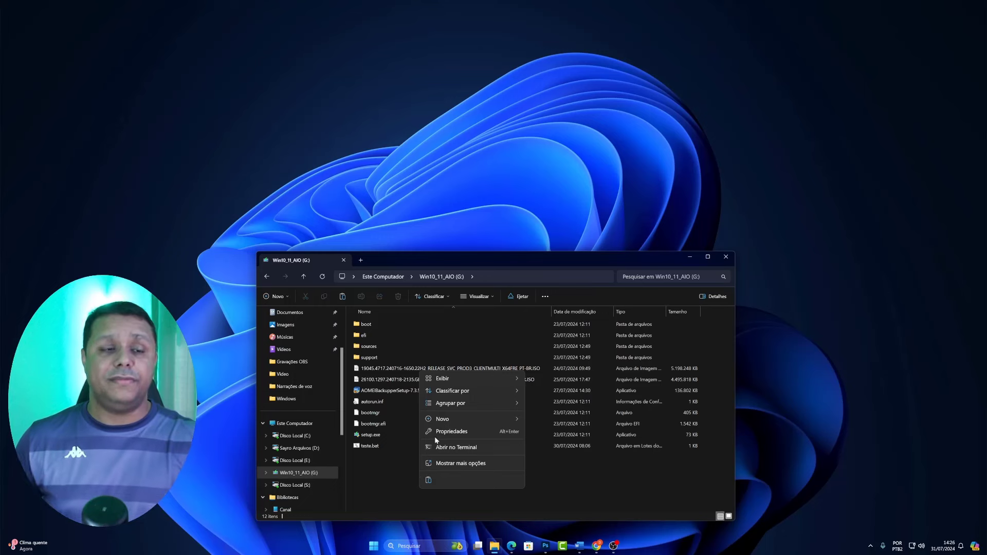
click(419, 479)
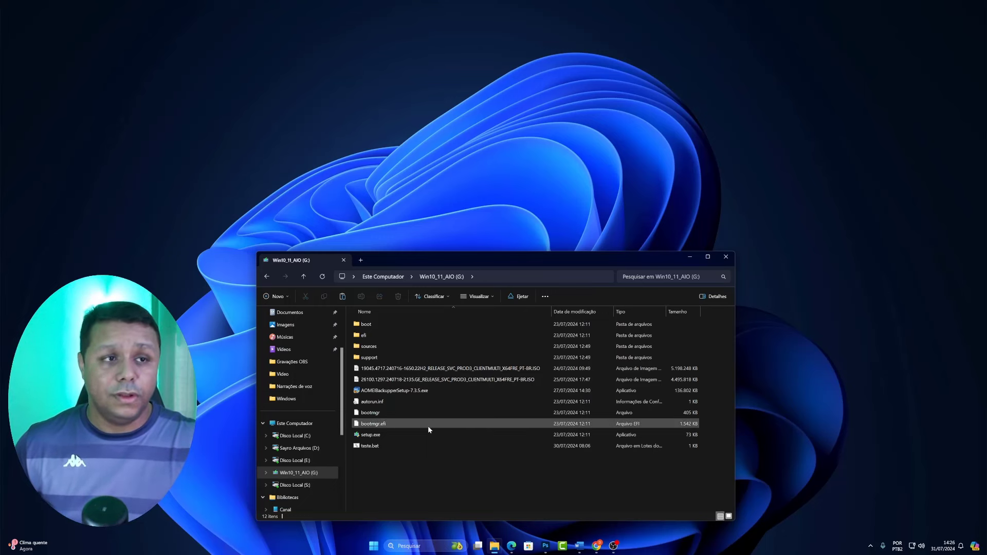
drag(204, 210, 428, 340)
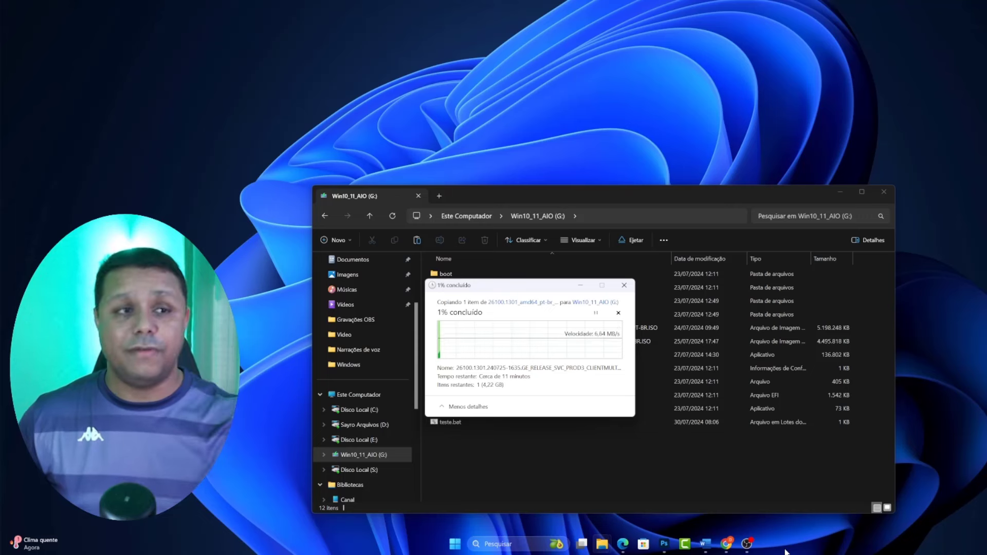
Open Task Manager and go to the process details of Windows Explorer.
right_click(785, 551)
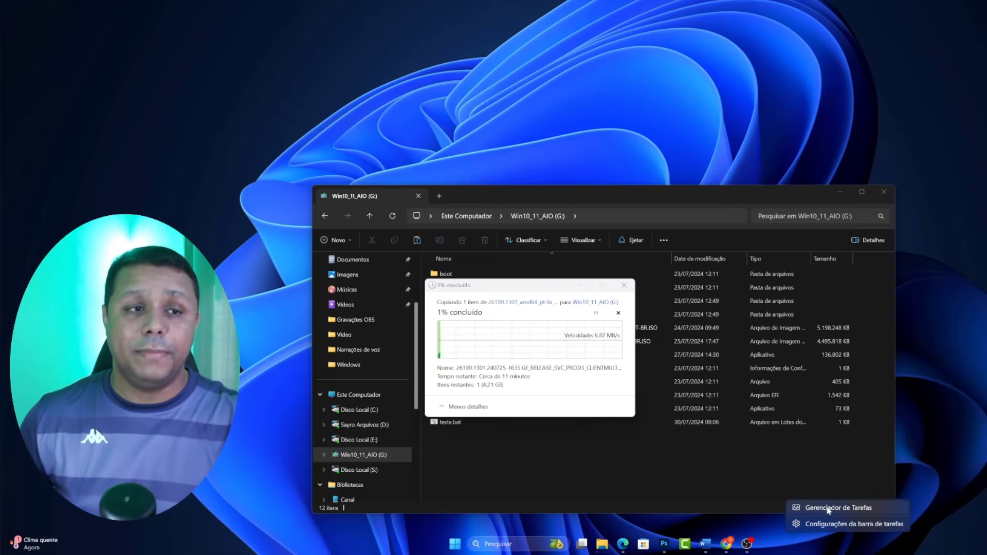
click(781, 462)
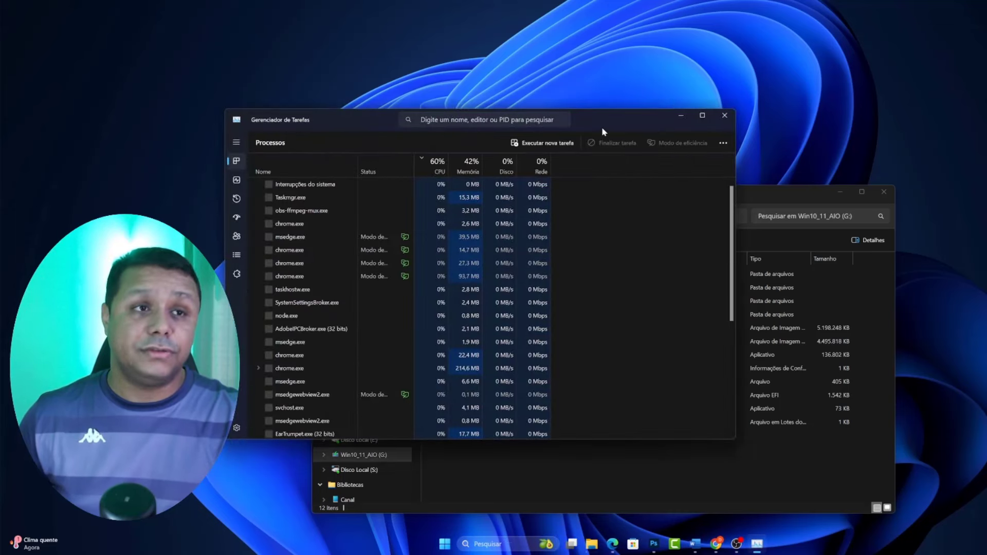
drag(602, 132, 652, 172)
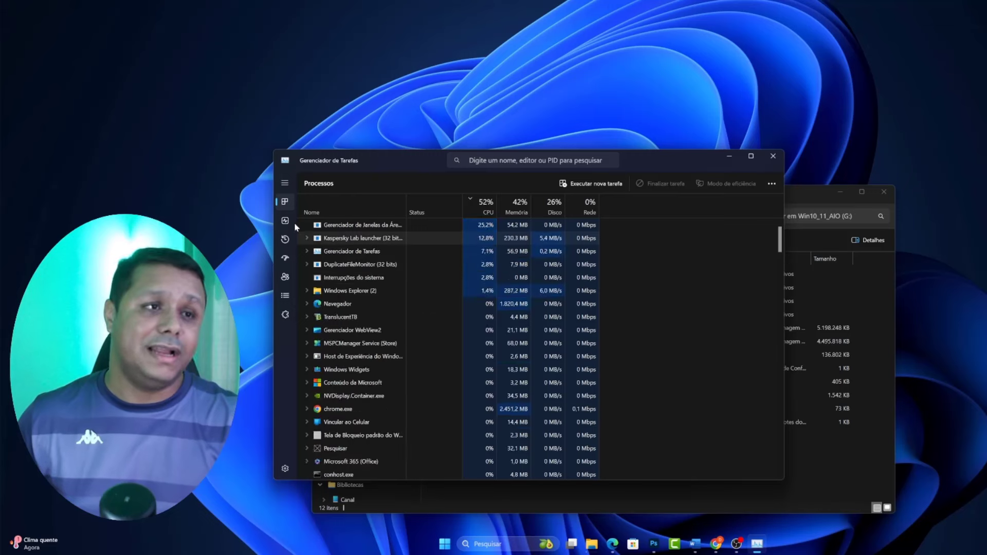
click(345, 281)
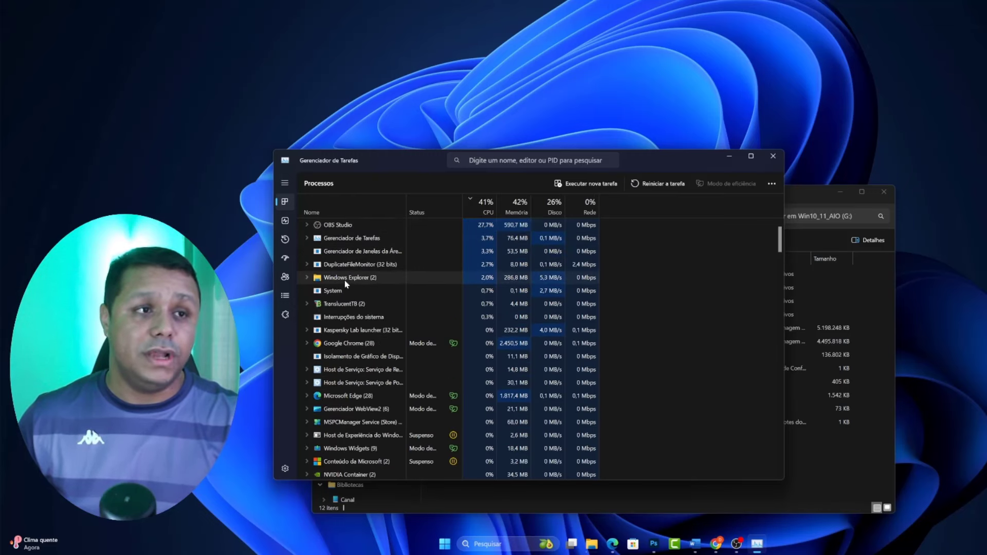
right_click(353, 281)
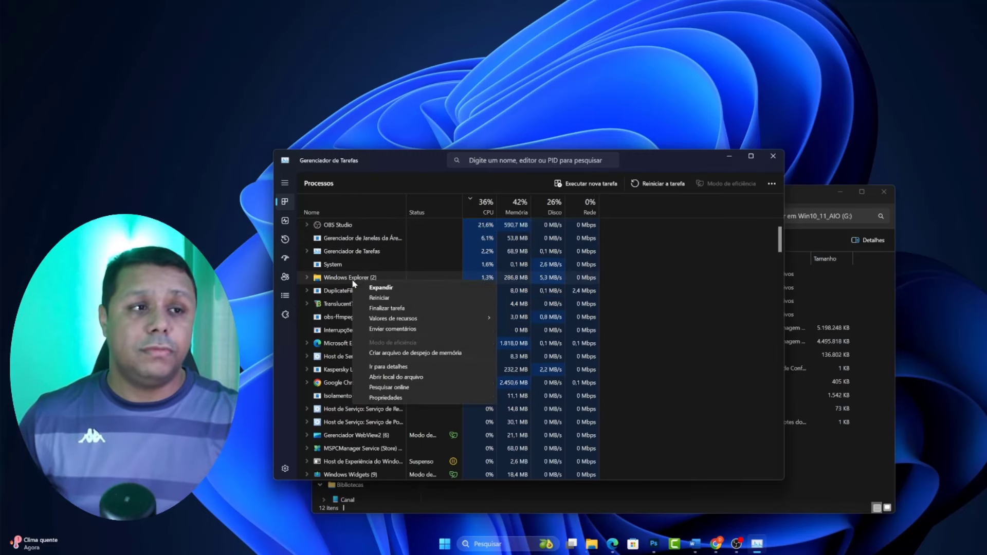
click(395, 367)
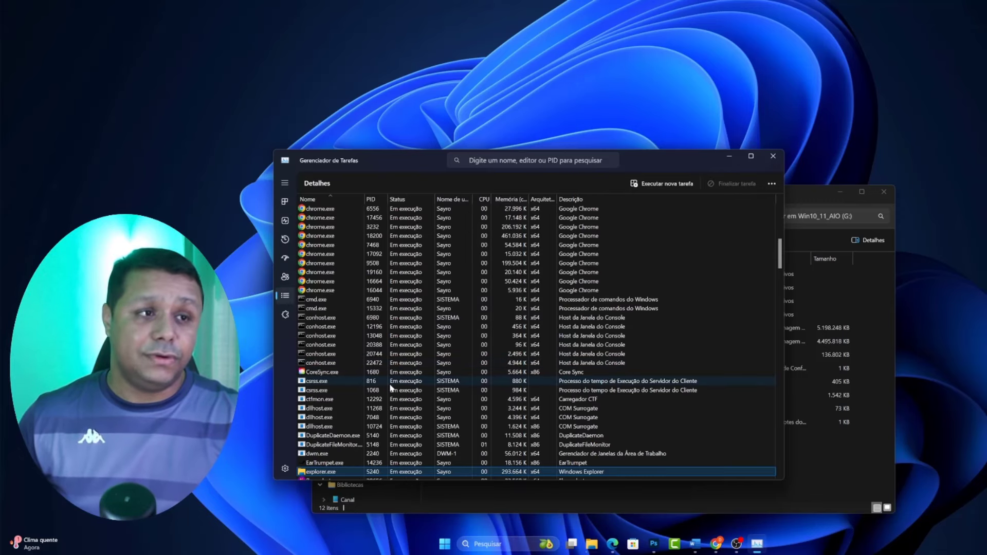
Set the priority of explorer.exe to Tempo real, confirm the change, and close Task Manager to return to the file copy.
scroll(344, 401, down, 2)
right_click(343, 421)
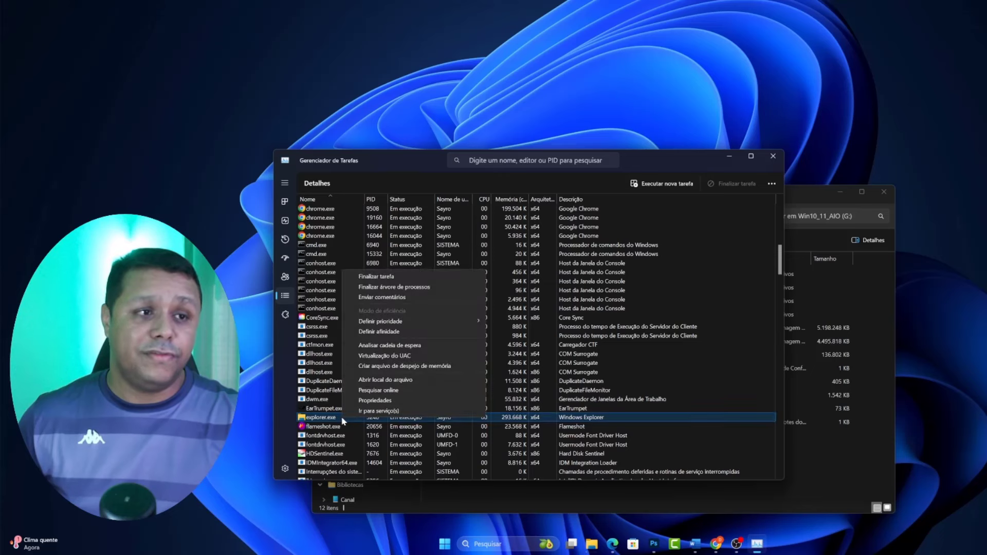
mouse_move(415, 322)
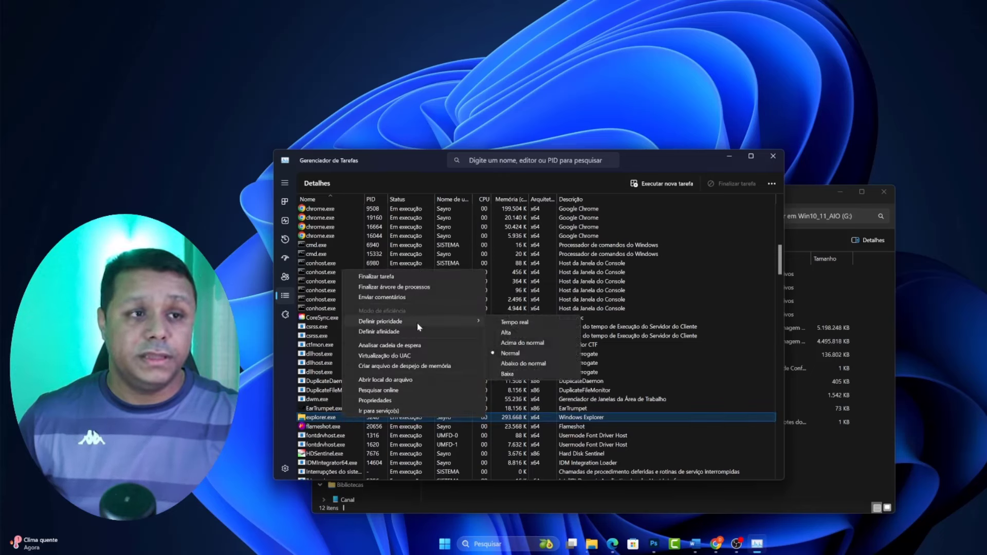
click(518, 323)
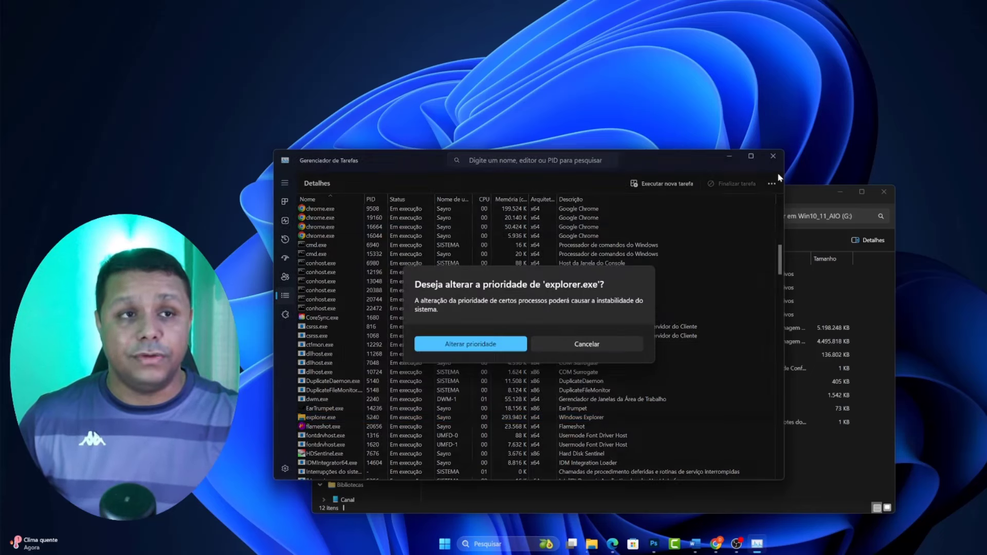
click(484, 346)
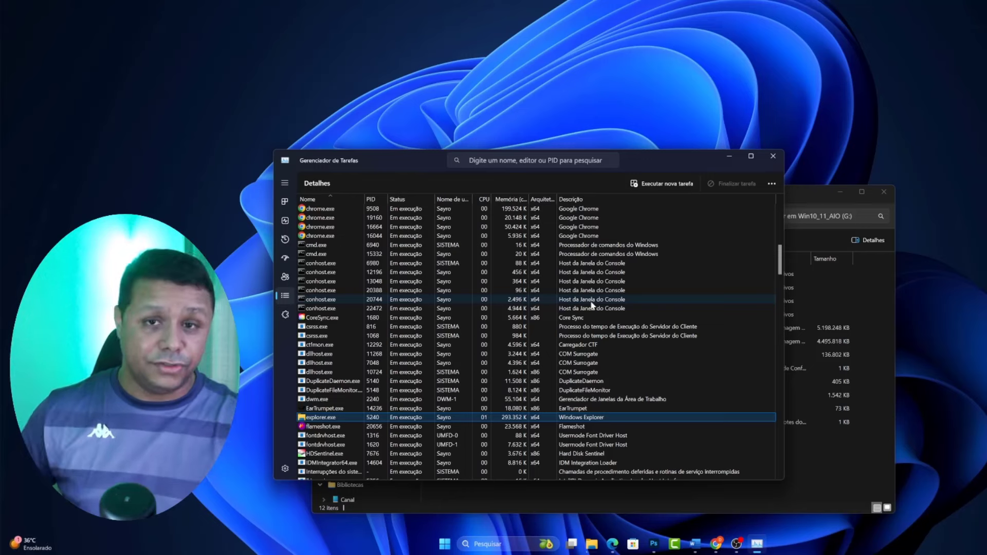
click(777, 159)
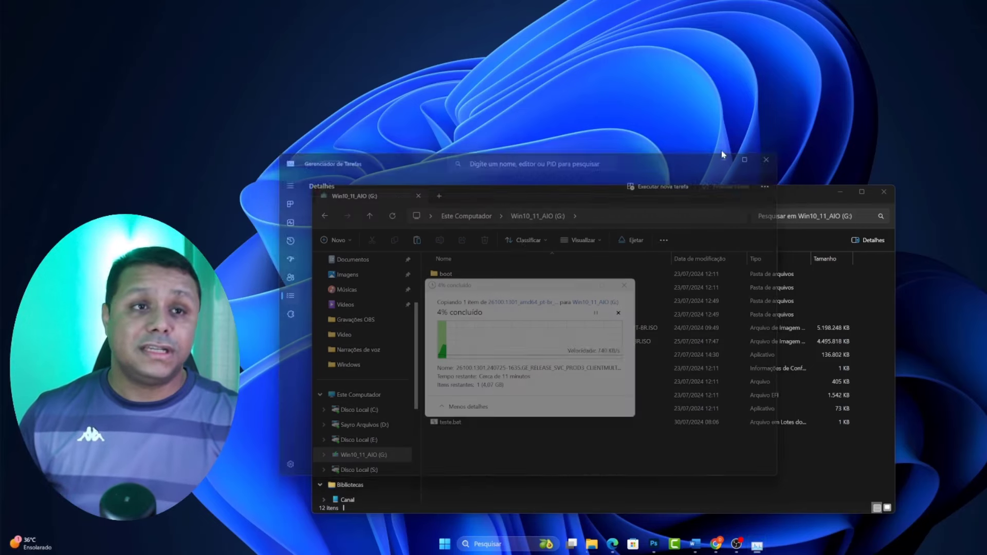
drag(556, 291, 586, 278)
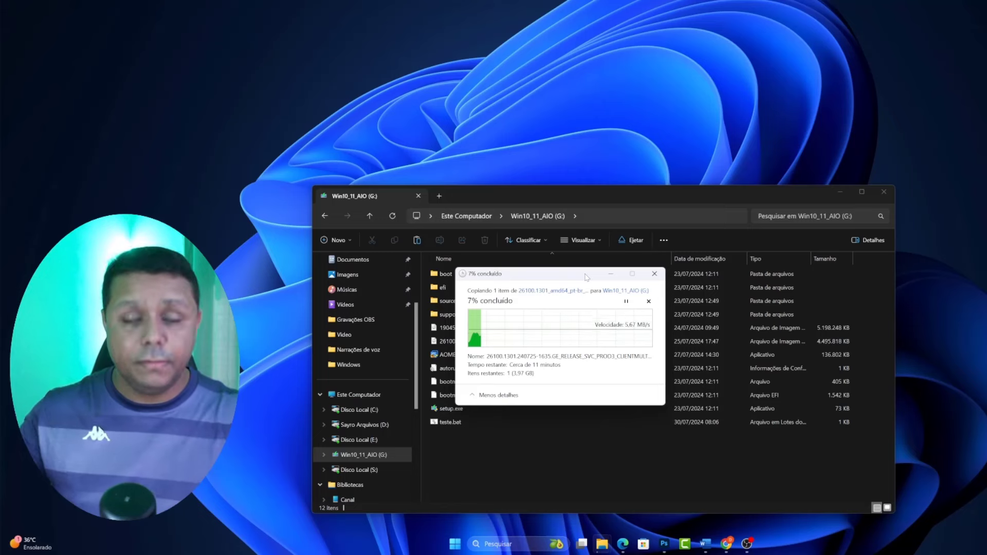
Cancel the ISO copy in progress, show the drives under Este Computador, and minimize the File Explorer window.
click(649, 278)
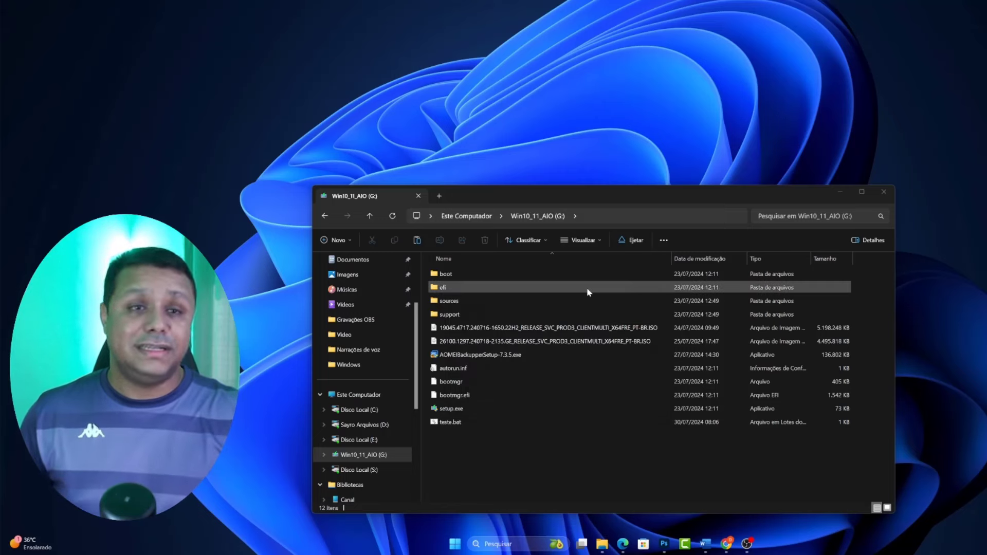
click(360, 395)
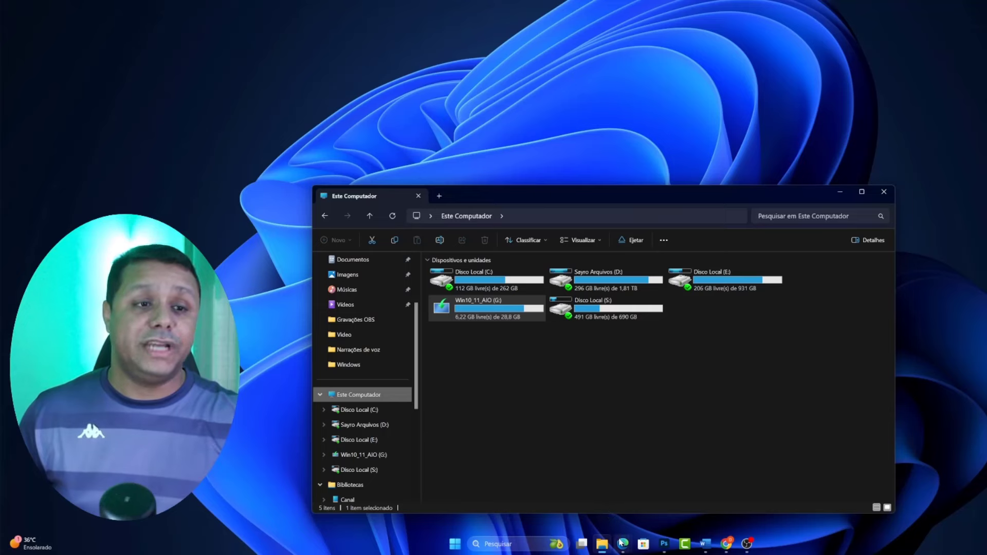
click(603, 544)
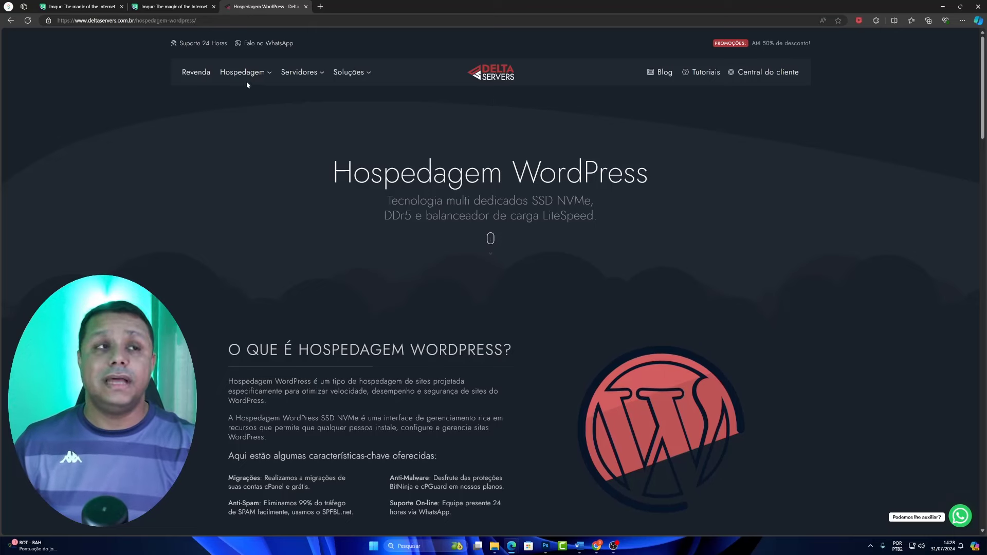
Read the Copilot answers on Imgur about write caching for USB devices, and check the safe-removal option among the hidden notification icons.
key(ctrl+shift+Tab)
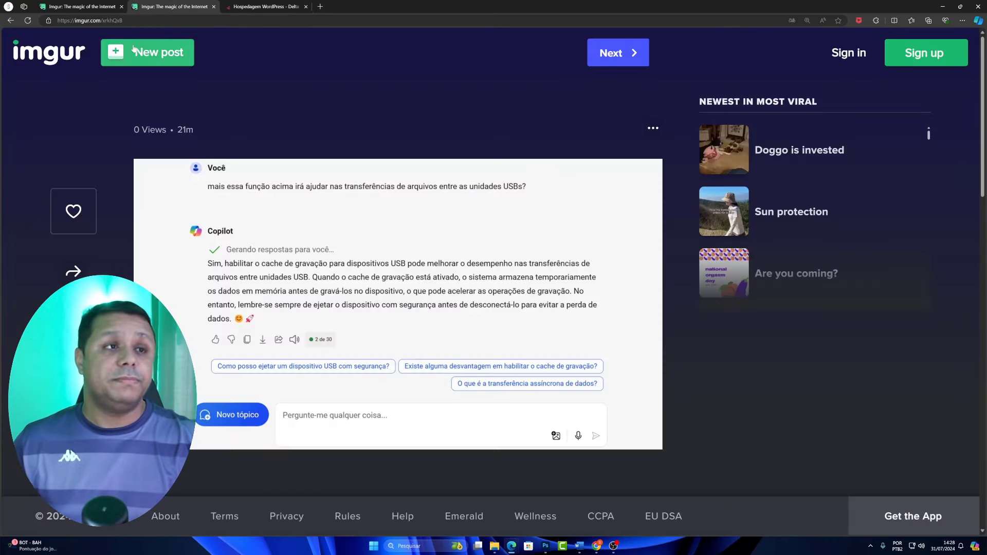
key(ctrl+shift+Tab)
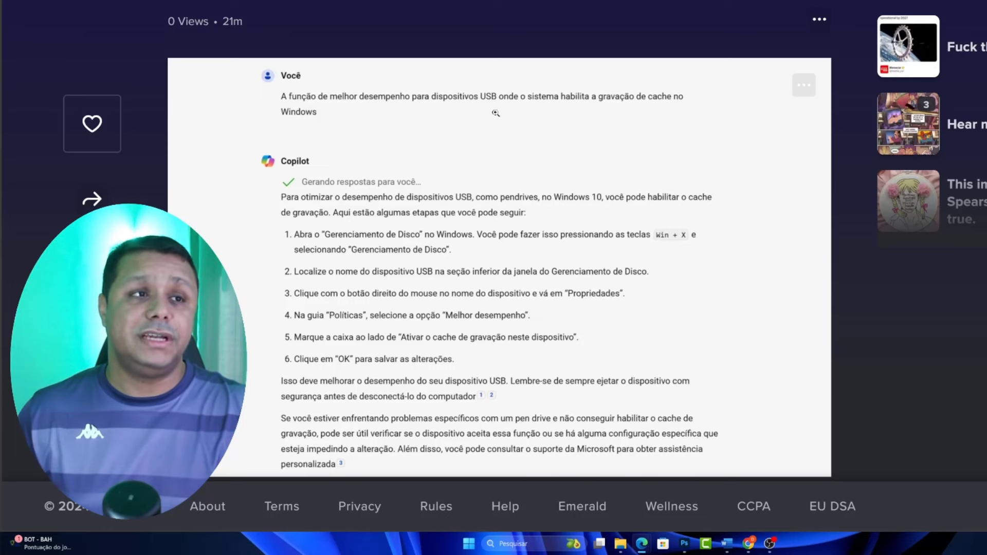
scroll(367, 194, down, 1)
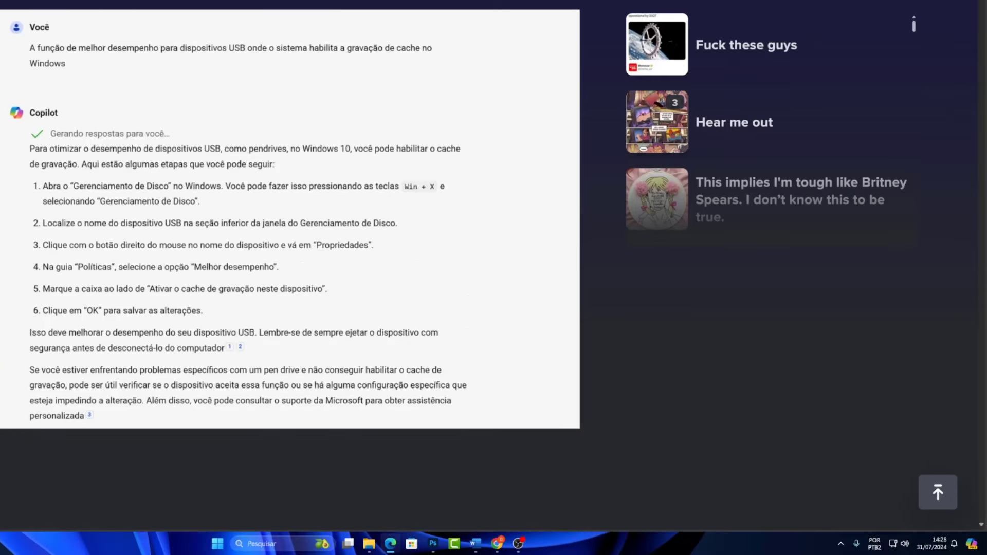
click(842, 544)
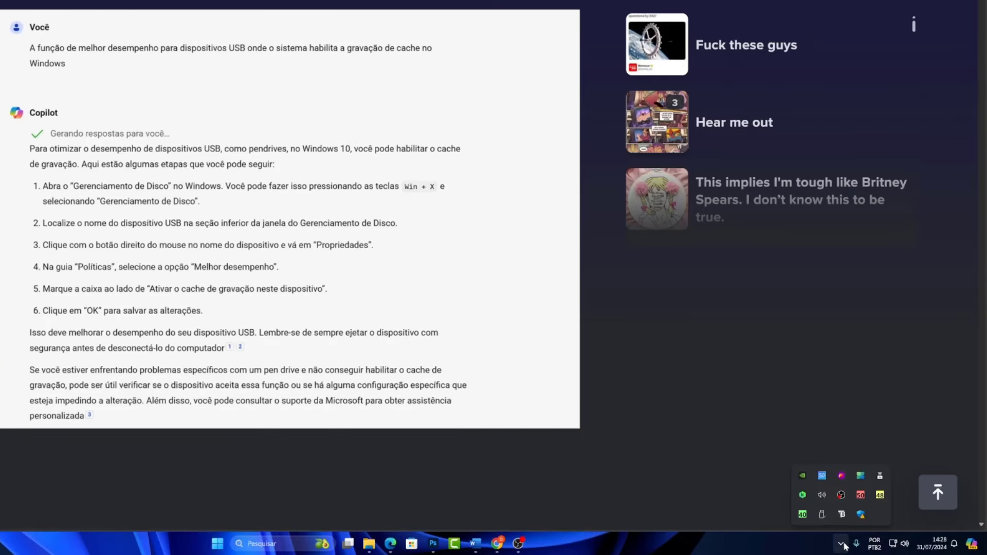
right_click(821, 516)
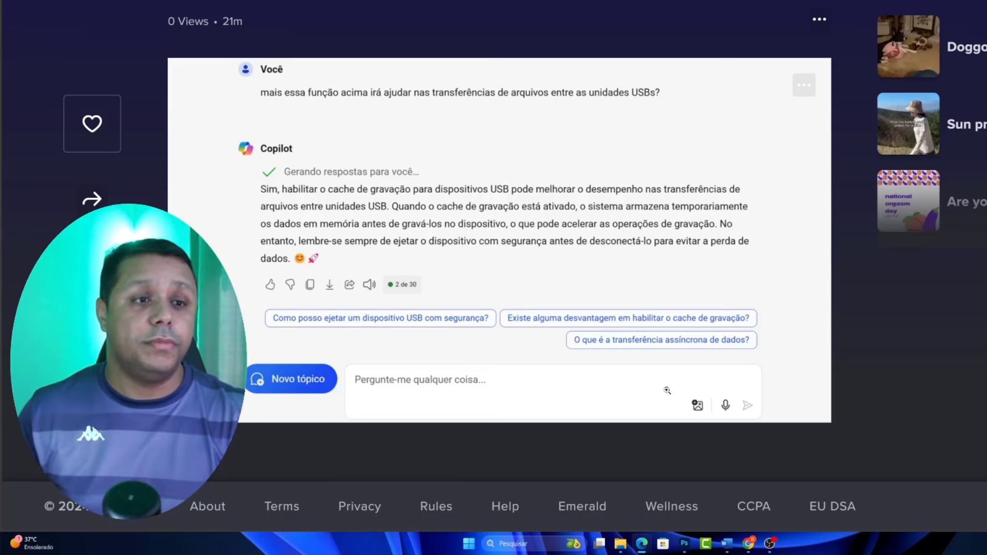
Switch to File Explorer and open the properties of the Win10_11_AIO (G:) USB drive.
click(620, 543)
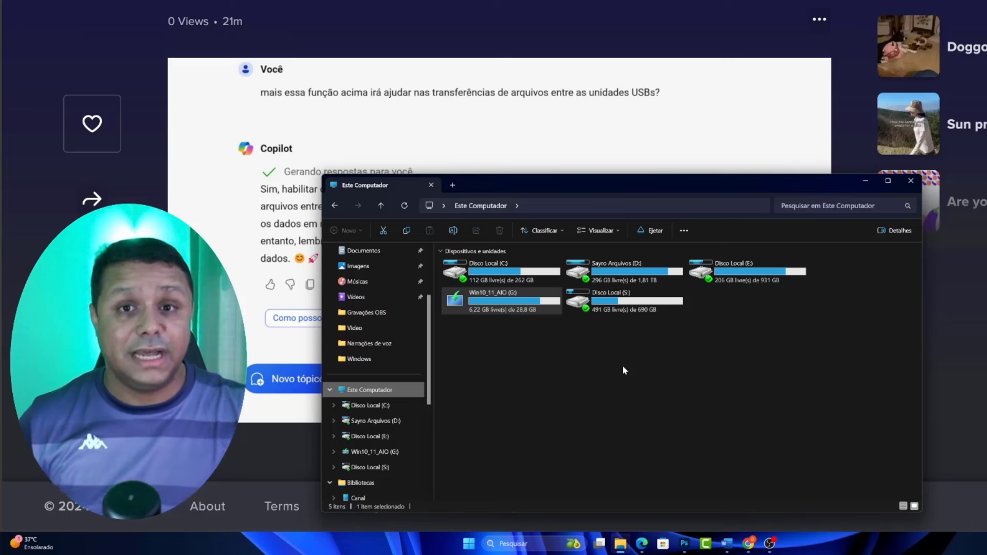
click(540, 367)
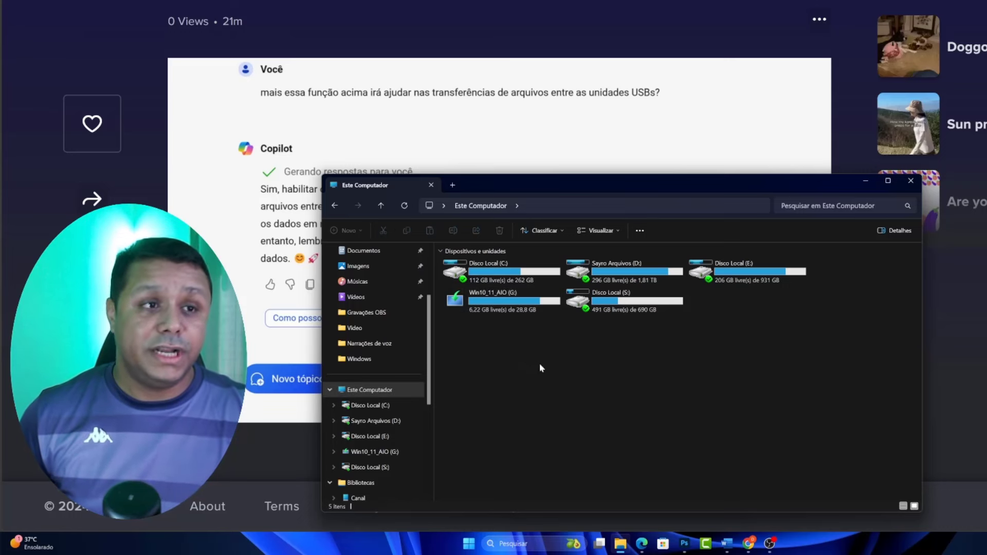
drag(540, 366, 502, 300)
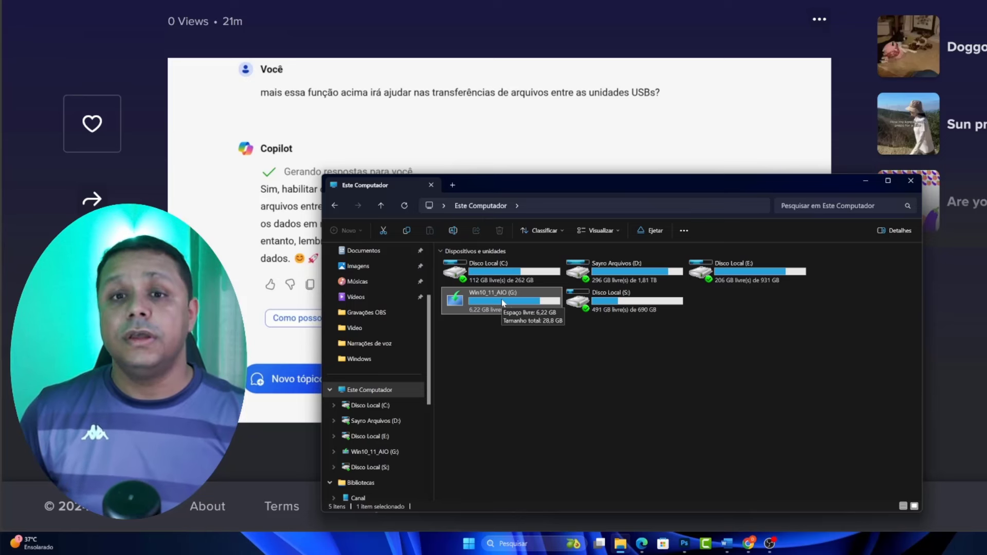
right_click(502, 302)
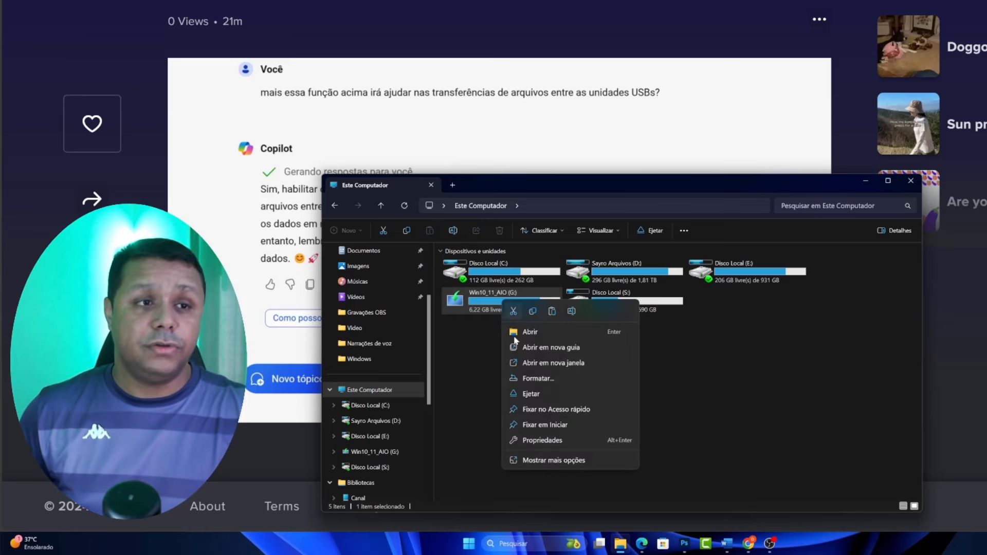
click(536, 459)
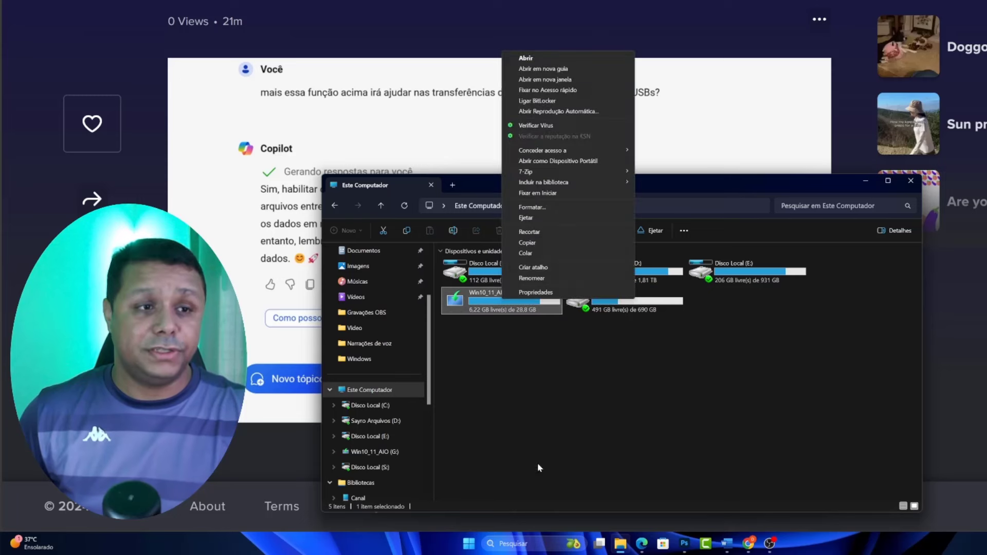
click(540, 294)
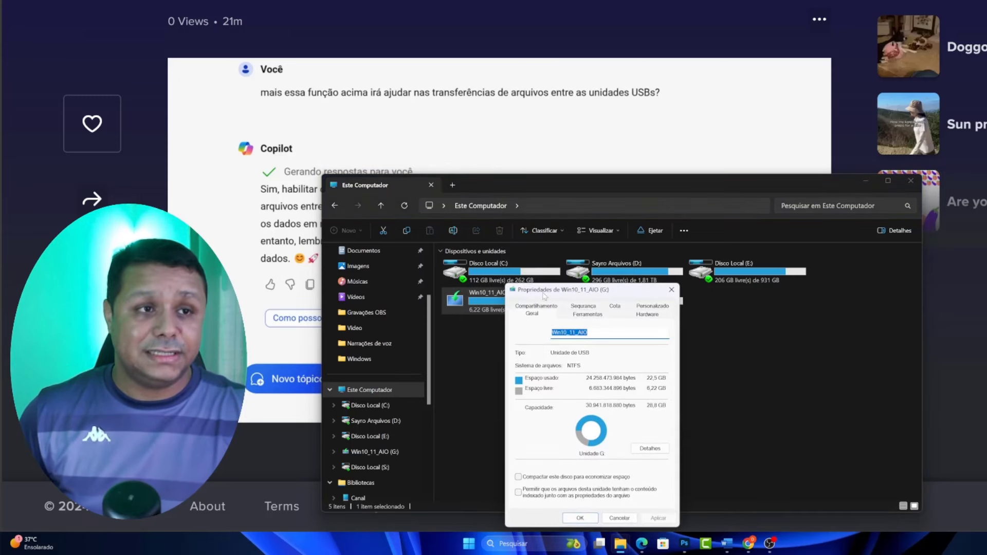
From the drive's hardware list, open the properties of Kingston DataTraveler 3.0 USB Device with permission to change its settings.
drag(544, 296, 435, 279)
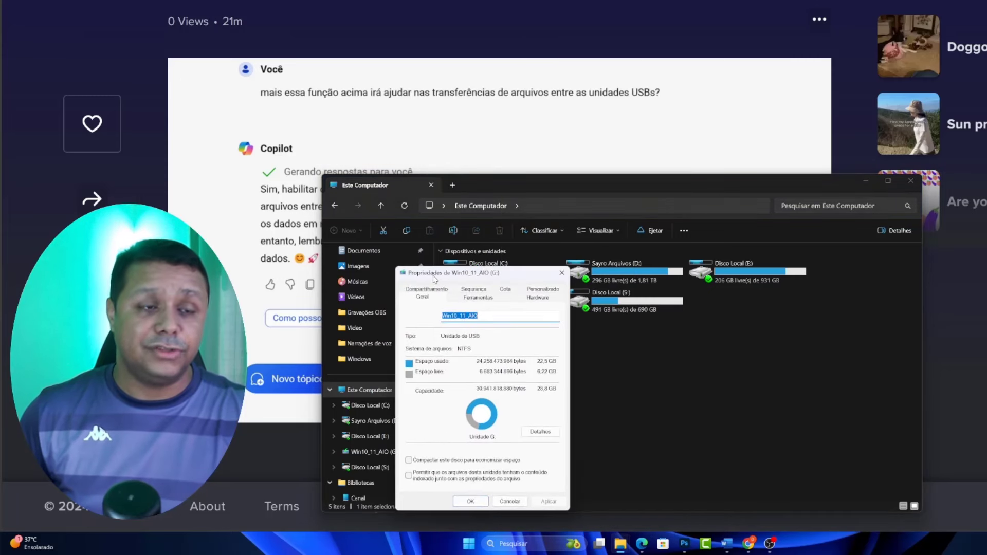
click(539, 301)
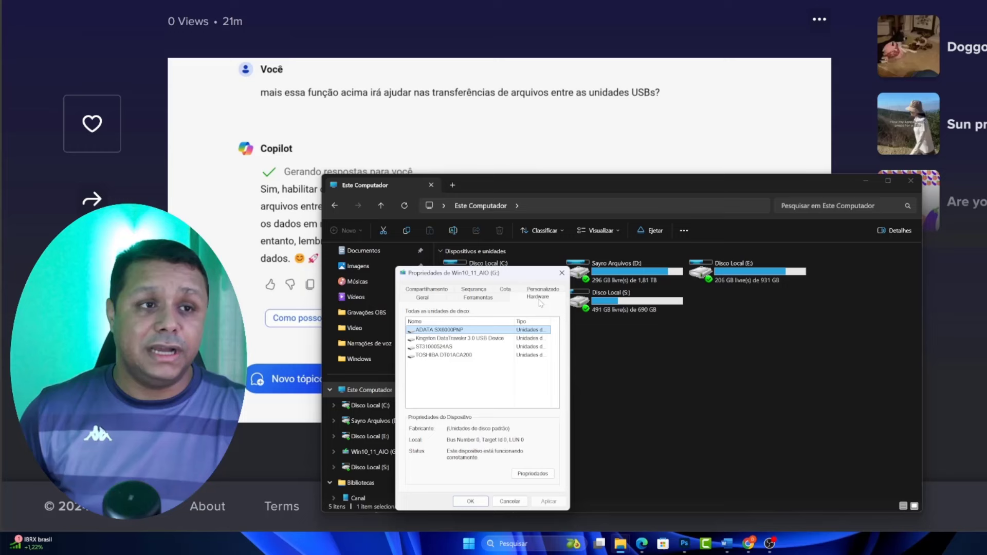
click(437, 347)
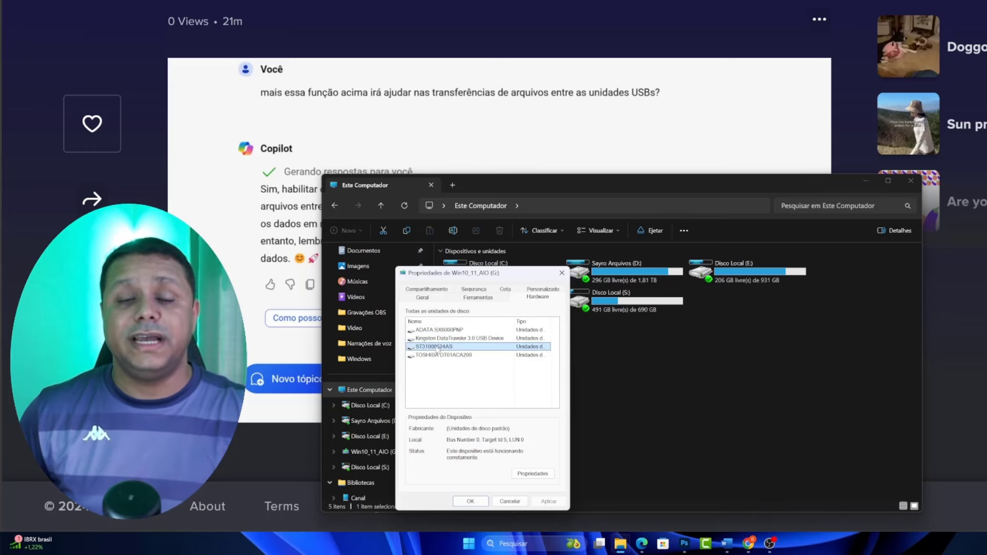
click(442, 339)
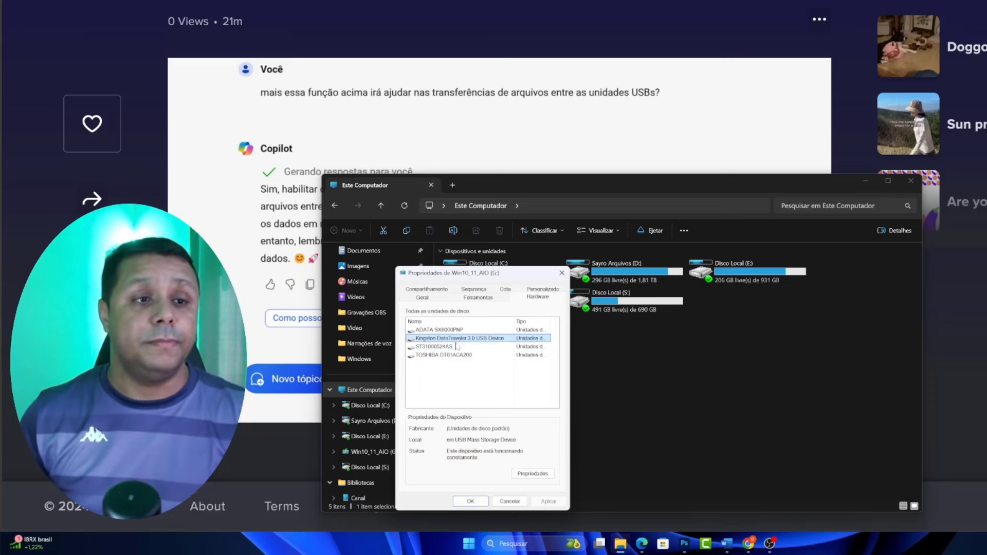
click(532, 474)
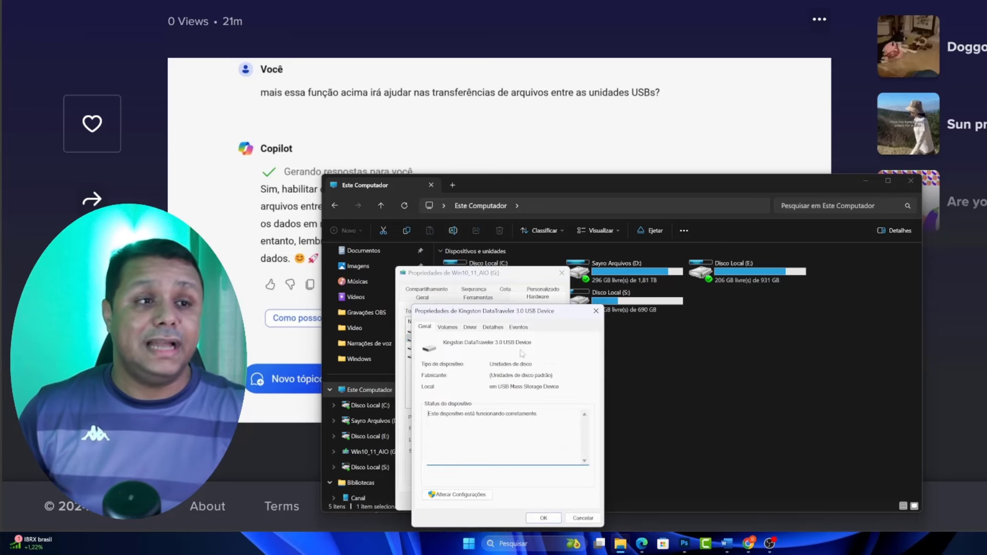
drag(496, 317, 494, 280)
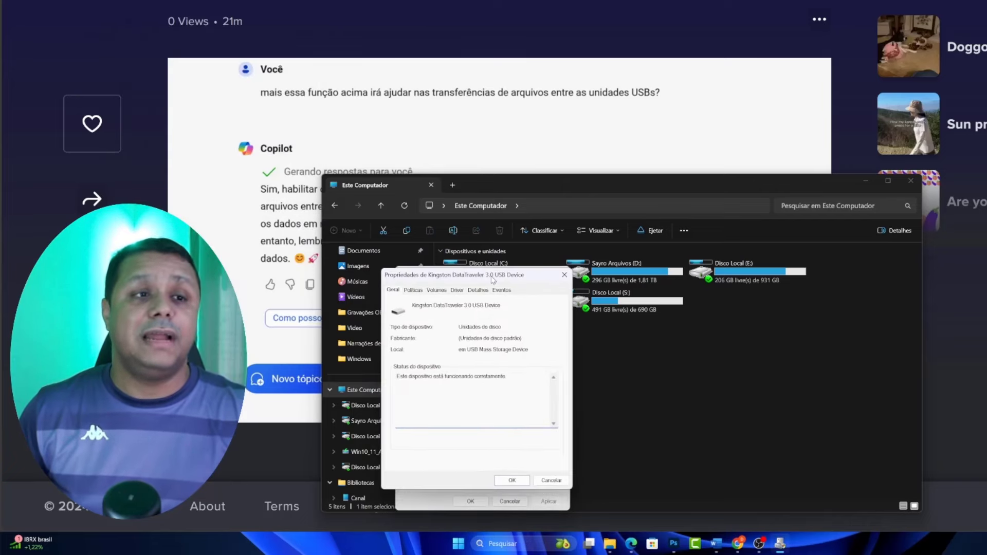
Set the removal policy to Melhor desempenho, enable write caching on the device, close the properties, and return to the Copilot answer in Edge.
click(413, 291)
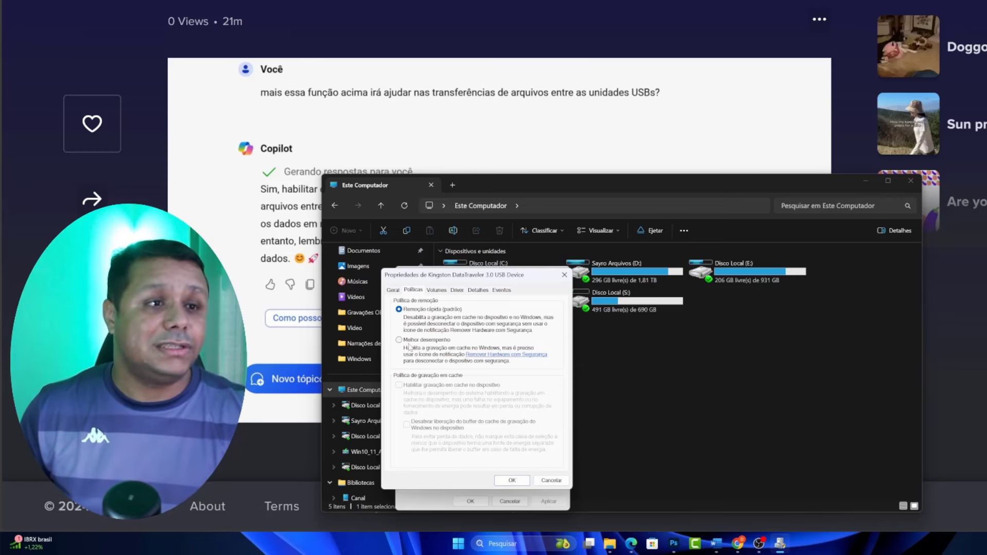
click(400, 340)
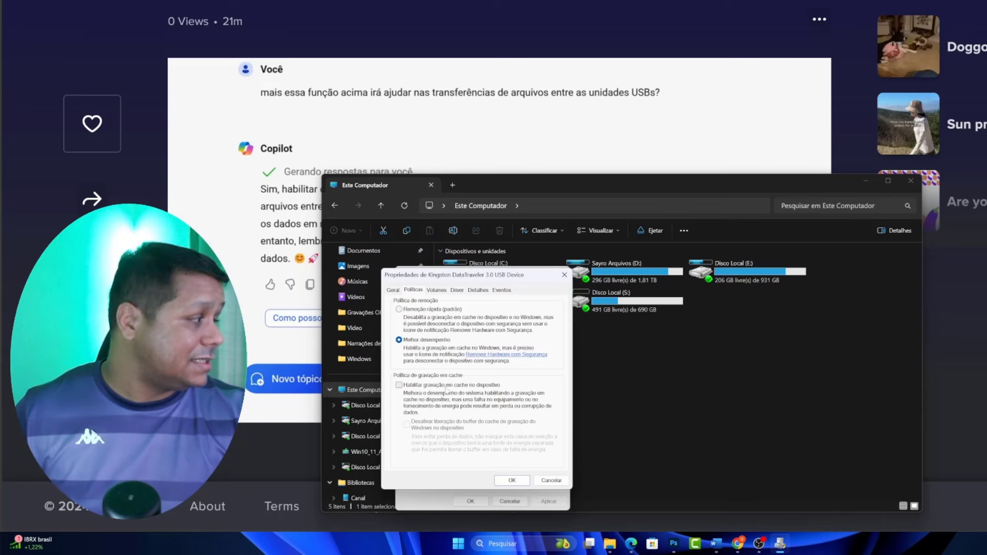
click(401, 387)
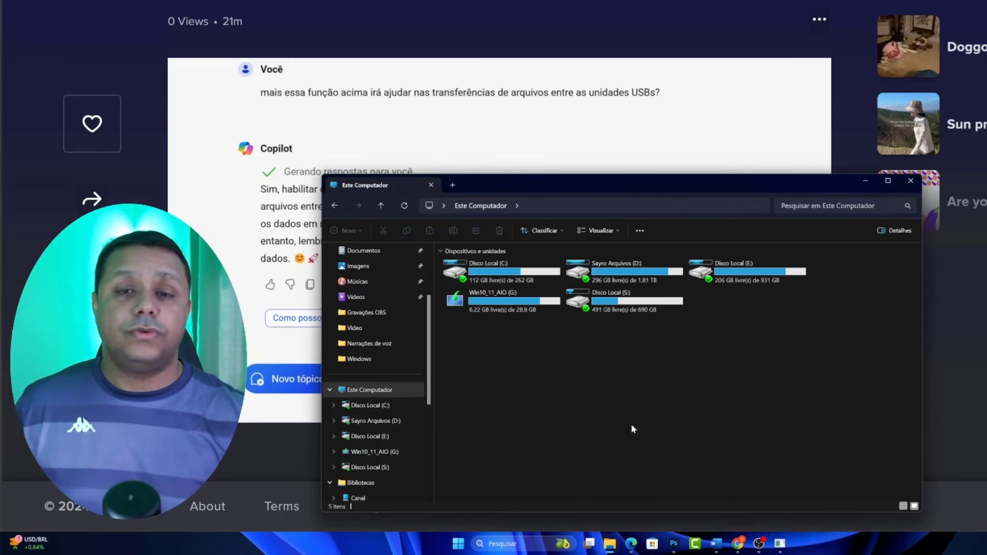
click(563, 7)
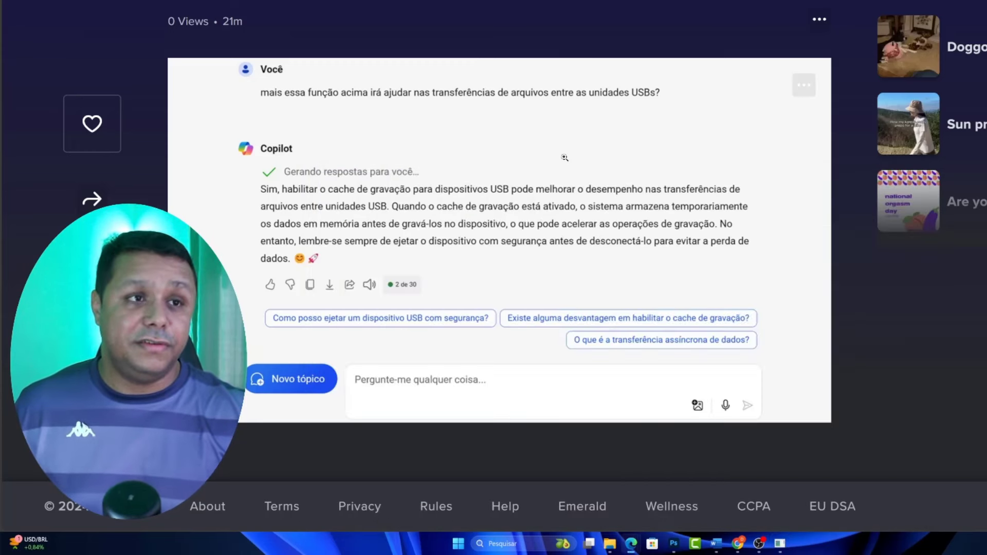